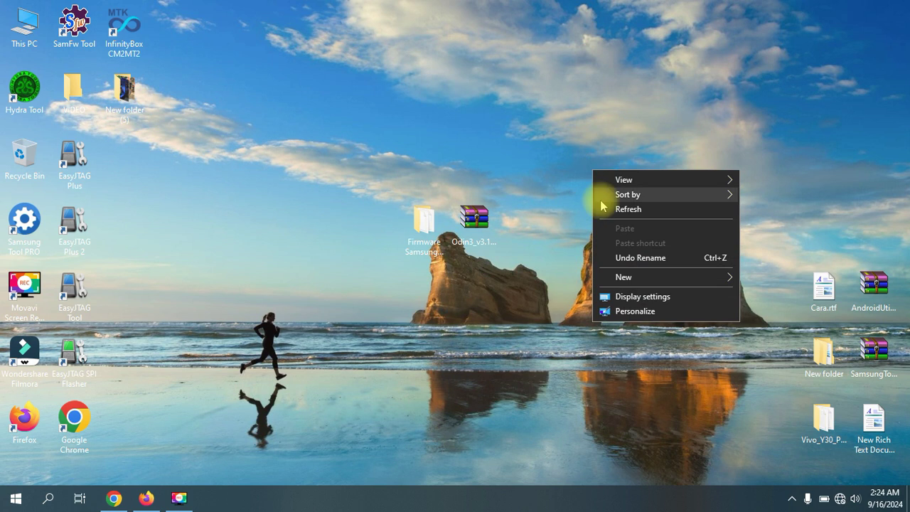
click(605, 207)
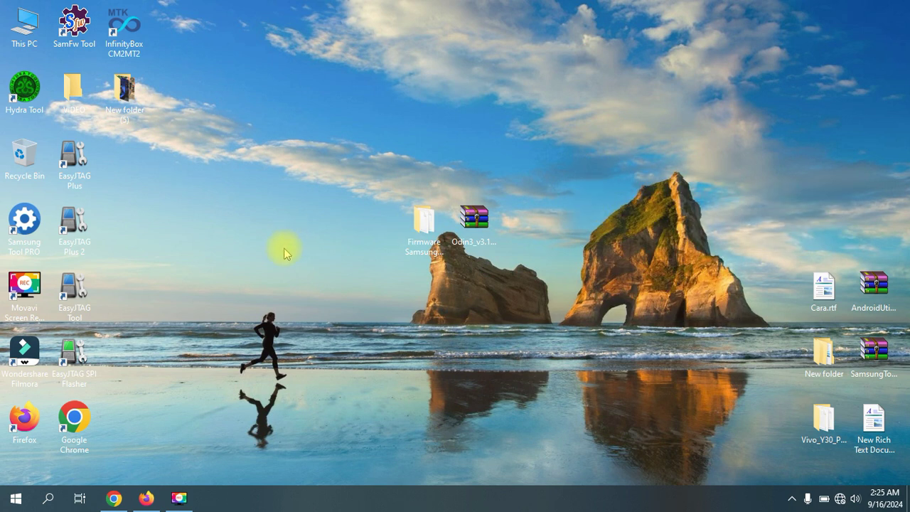
mouse_move(434, 225)
mouse_down()
mouse_move(419, 203)
mouse_move(437, 217)
mouse_up()
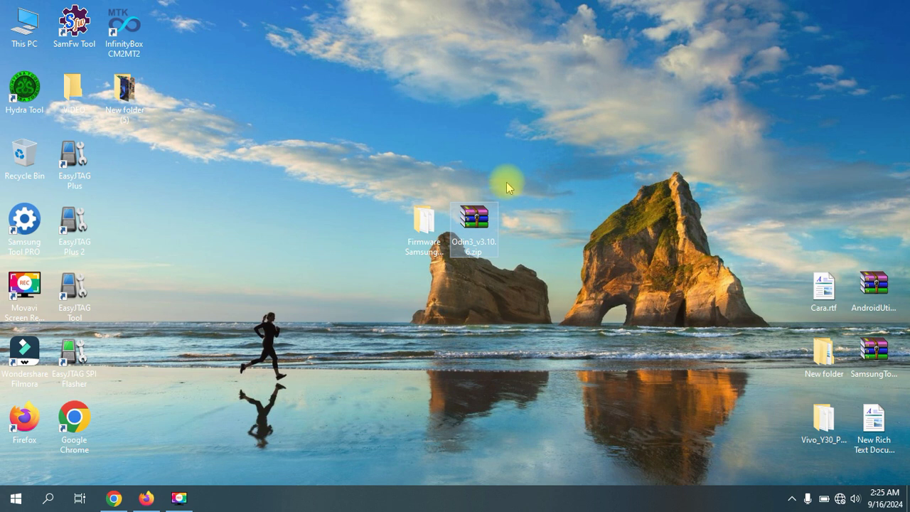
Step: Open Cara.rtf from the desktop, read its Samsung flashing instructions including the Download Mode key combinations, and minimize the document
double_click(833, 279)
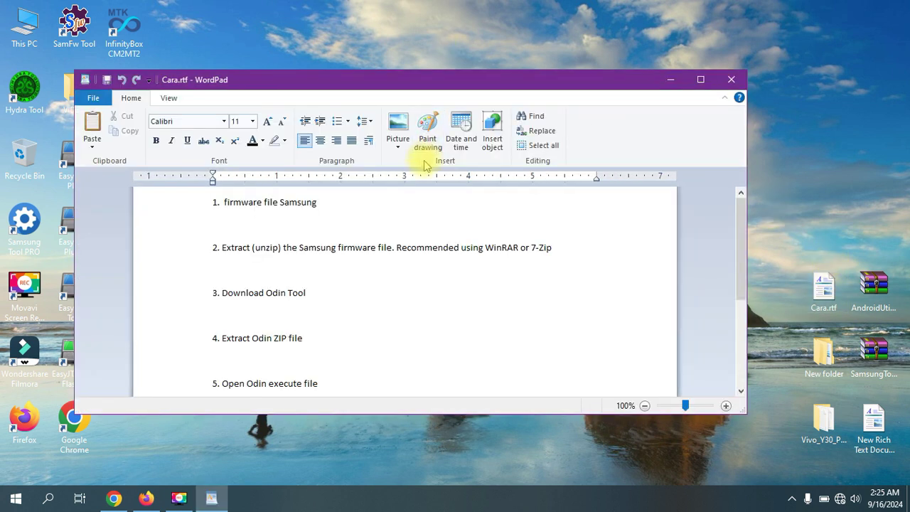
scroll(427, 202, down, 2)
scroll(451, 276, up, 2)
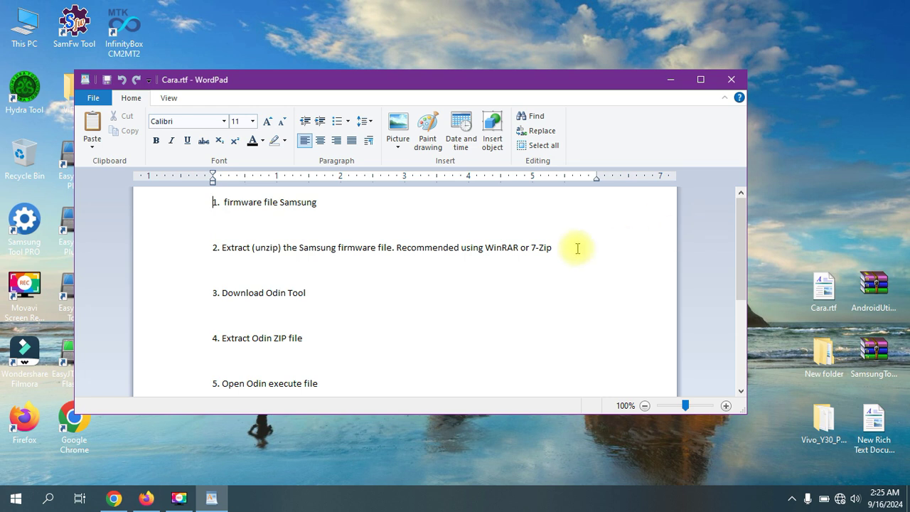
scroll(242, 255, down, 2)
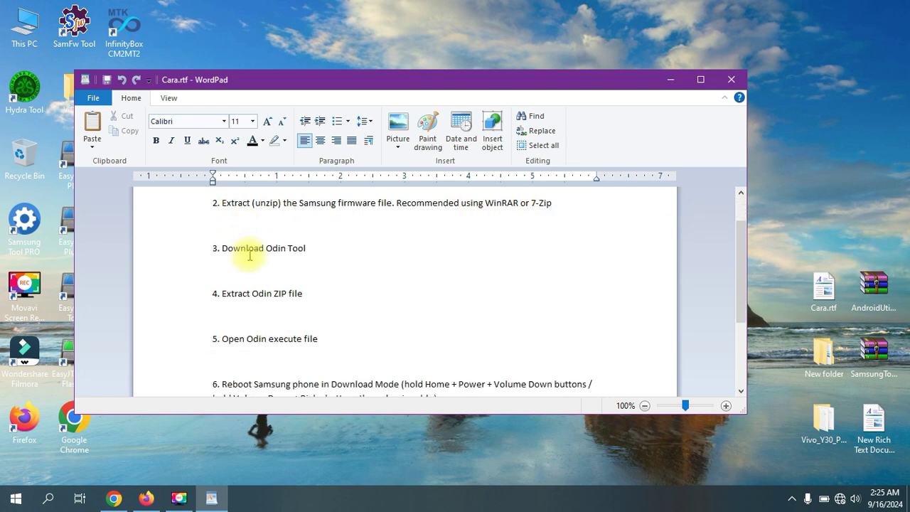
scroll(245, 256, up, 2)
scroll(250, 256, down, 2)
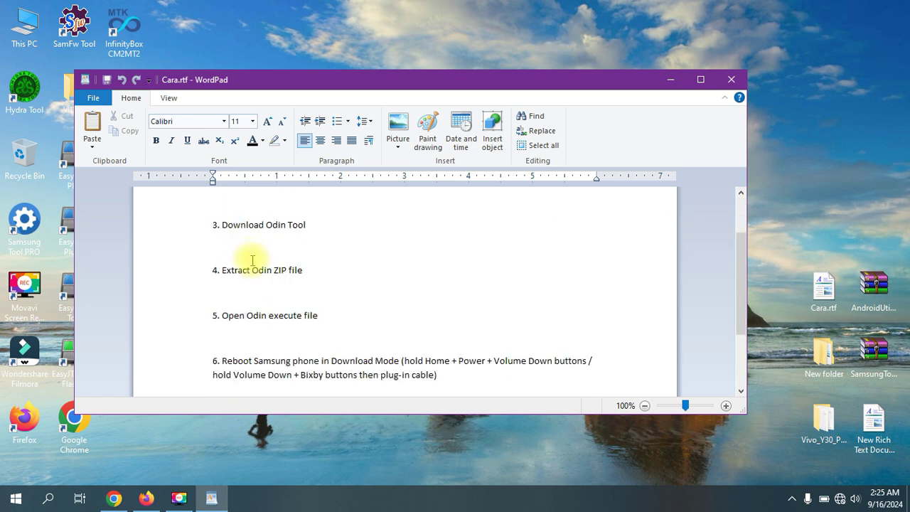
scroll(235, 288, down, 2)
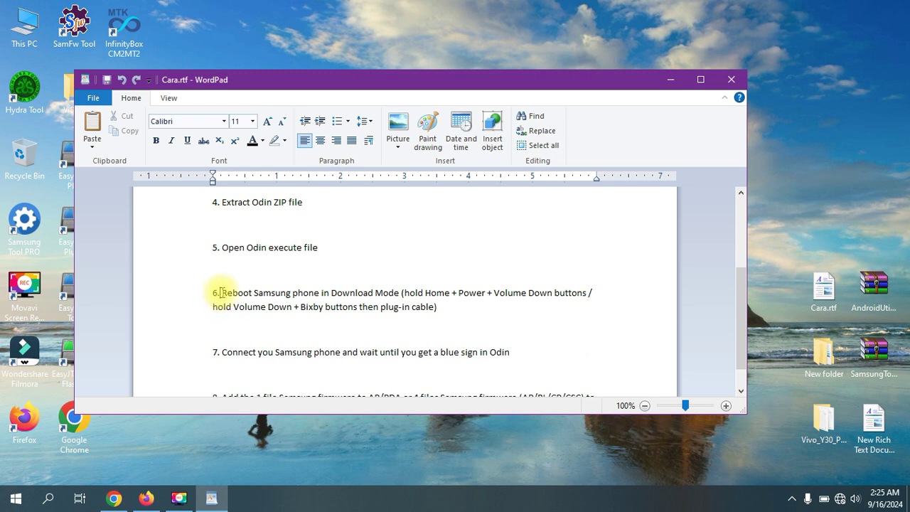
double_click(237, 292)
drag(236, 292, 501, 313)
click(400, 293)
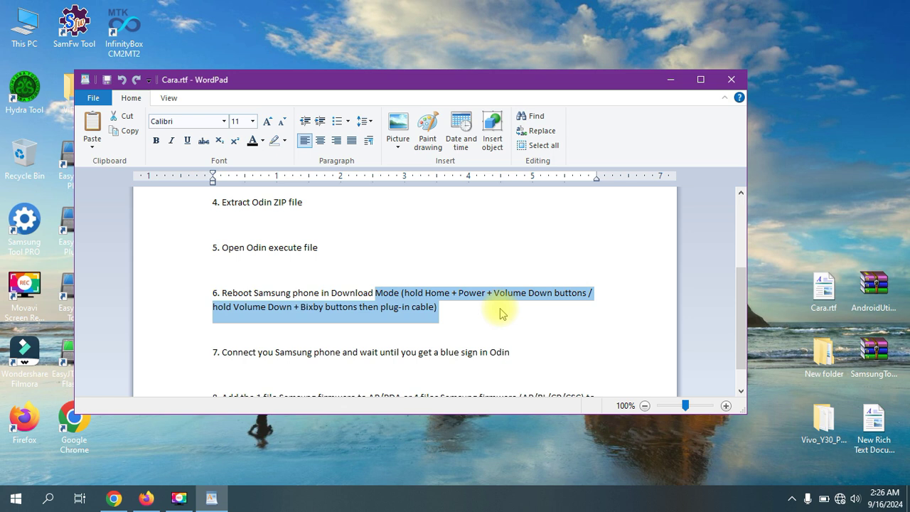
click(679, 84)
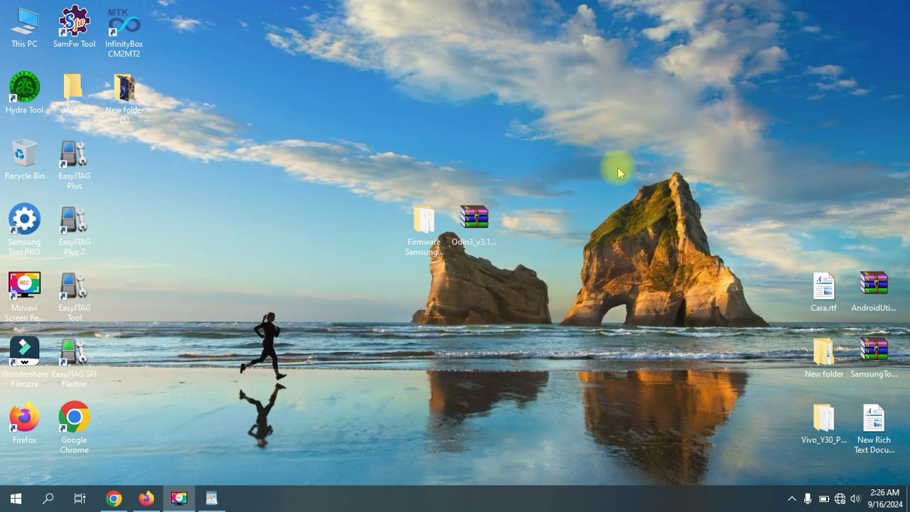
Step: Launch Odin3 v3.10.6.exe from the Odin3_v3.10.6.zip archive on the desktop and minimize the archive window
double_click(473, 218)
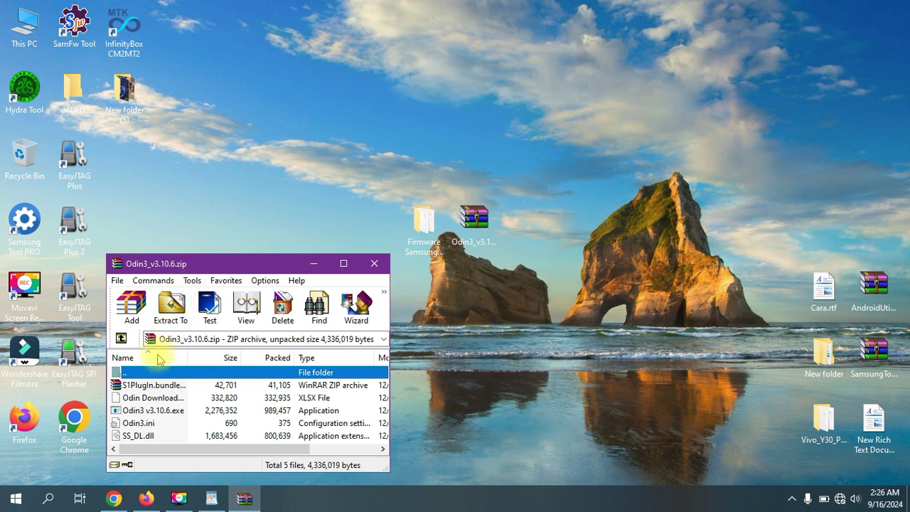
double_click(146, 410)
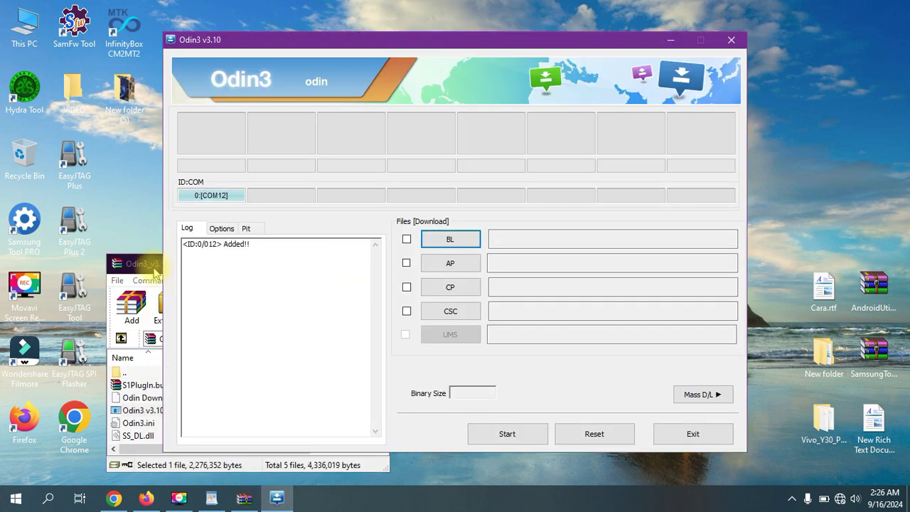
click(146, 263)
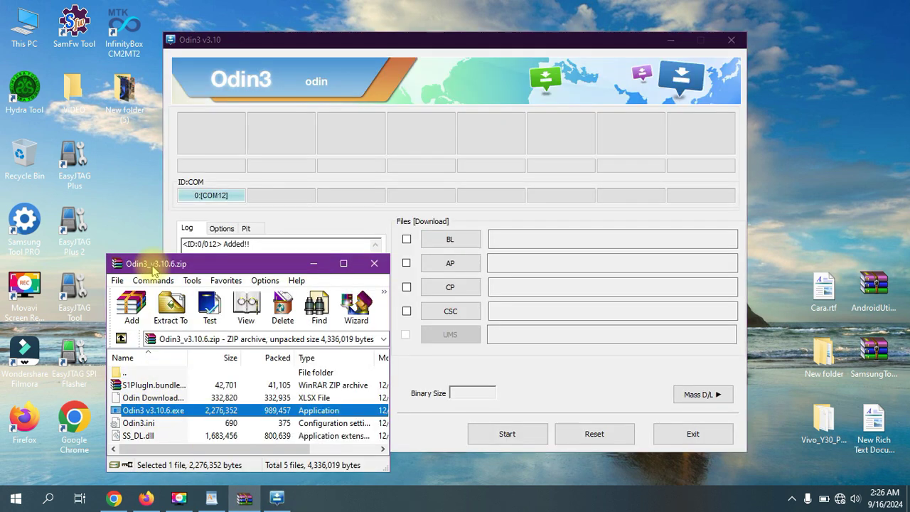
click(317, 263)
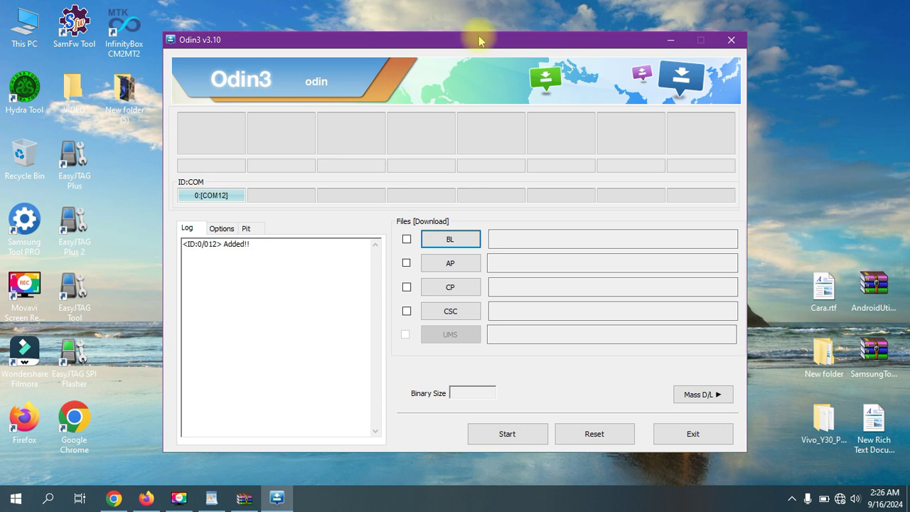
drag(479, 40, 430, 40)
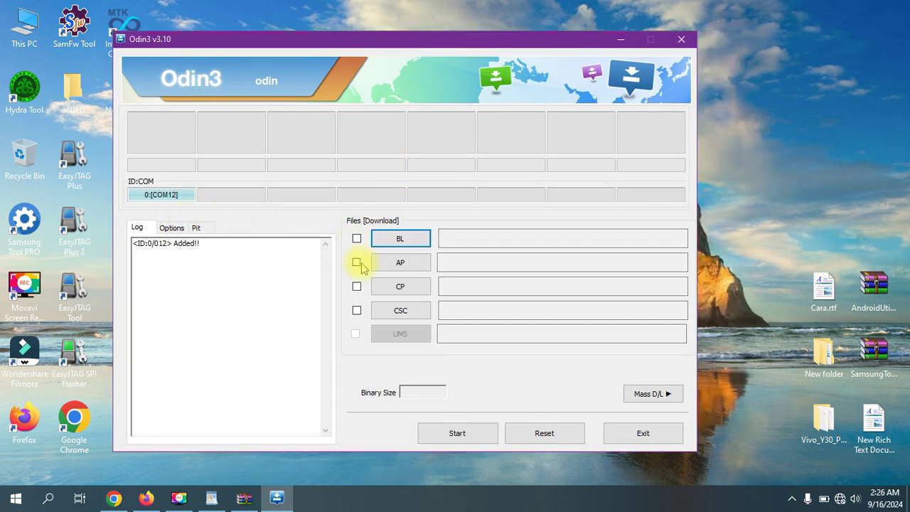
Step: Load the CSC_OLB_A145FXXU7CXG5 file from the desktop folder Firmware Samsung SM-A145F into the CSC slot
click(409, 320)
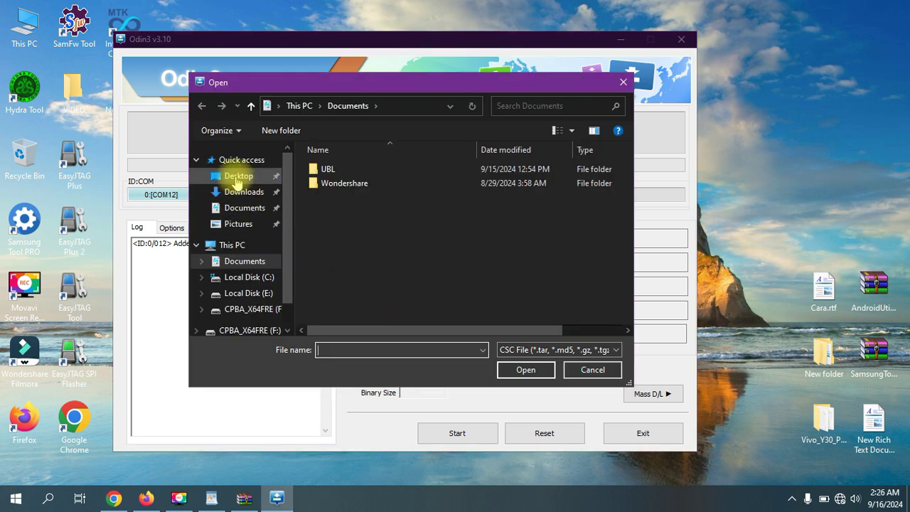
click(239, 176)
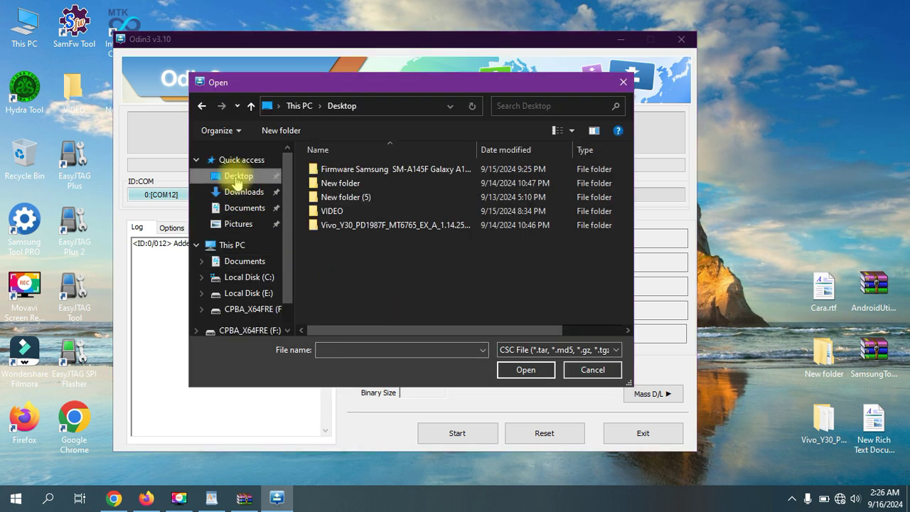
double_click(357, 169)
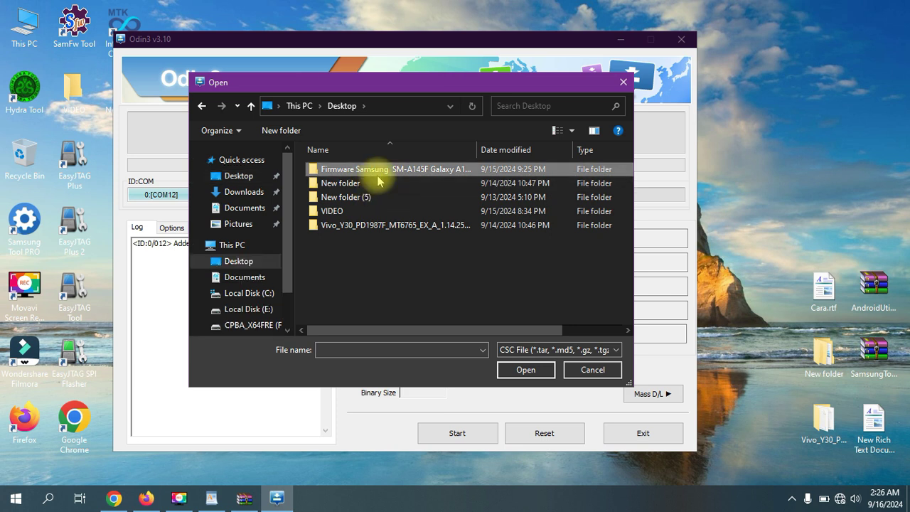
double_click(376, 211)
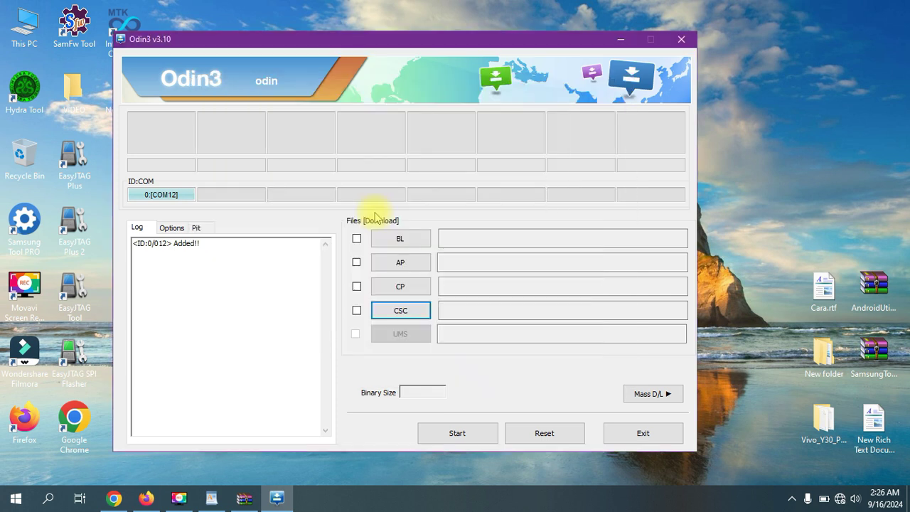
Step: Load the CP, BL and AP A145FXXU7CXG5 firmware files from the same folder into their matching slots
click(398, 288)
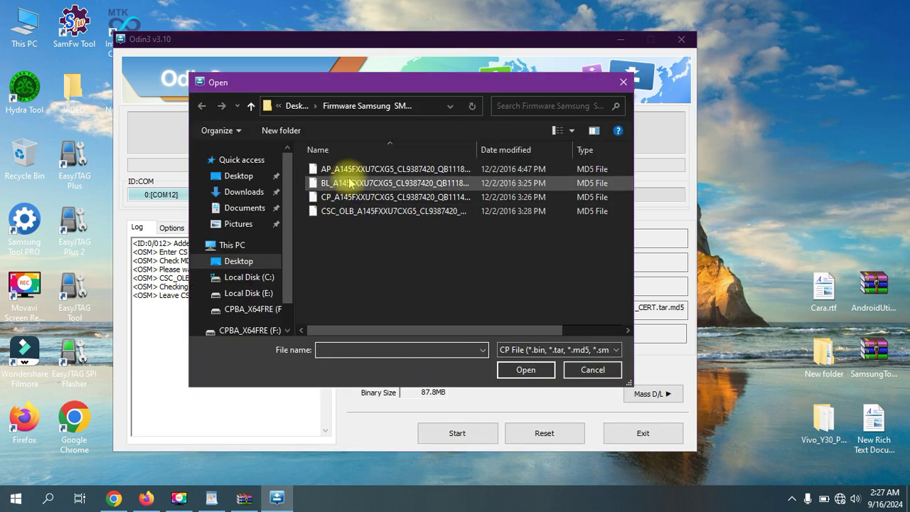
double_click(350, 205)
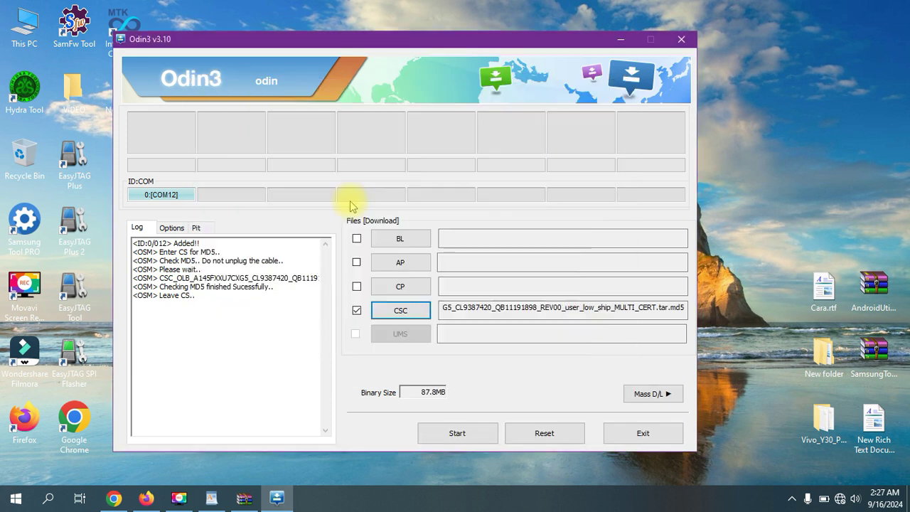
click(384, 242)
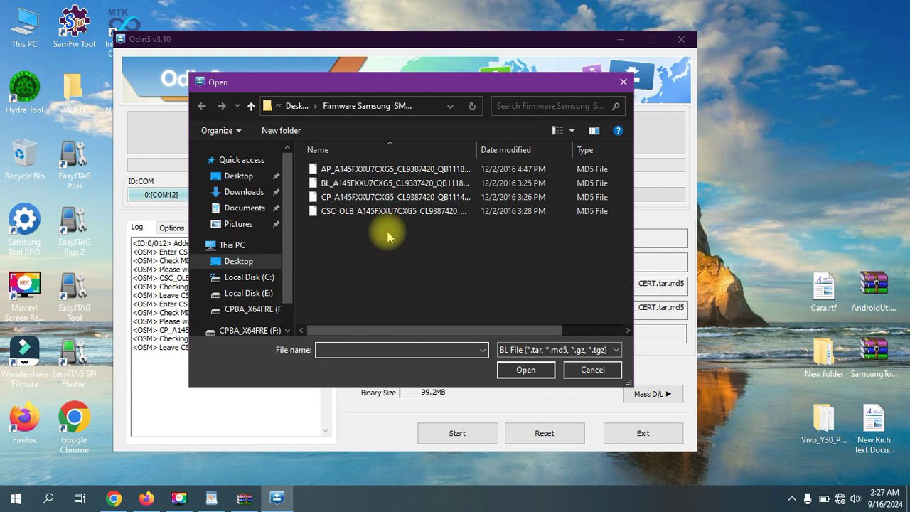
double_click(376, 183)
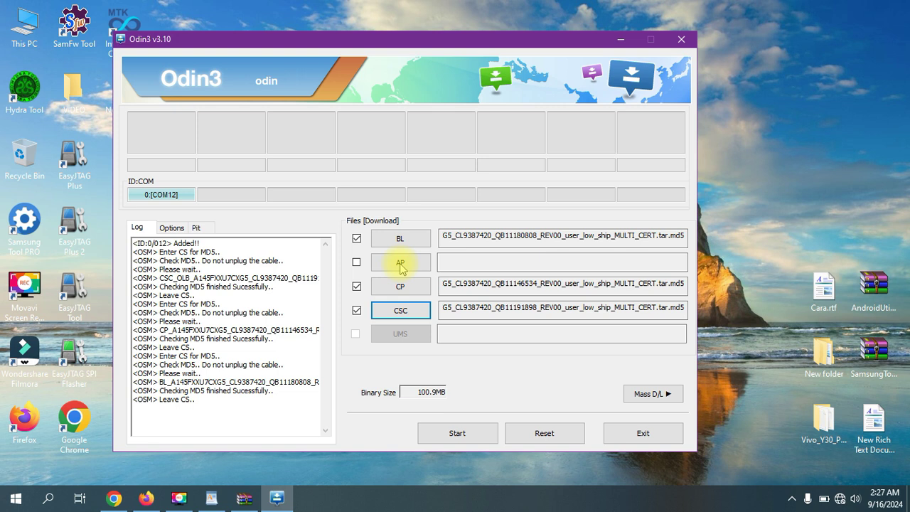
click(400, 265)
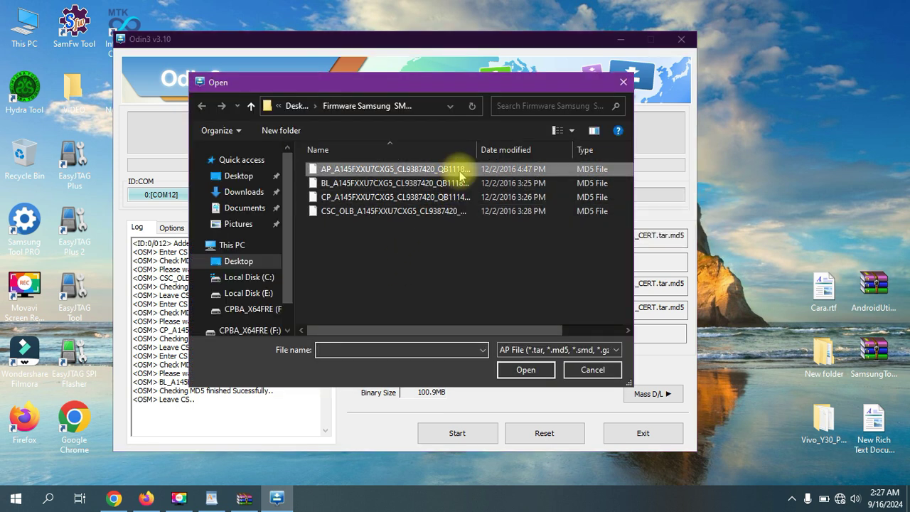
double_click(460, 171)
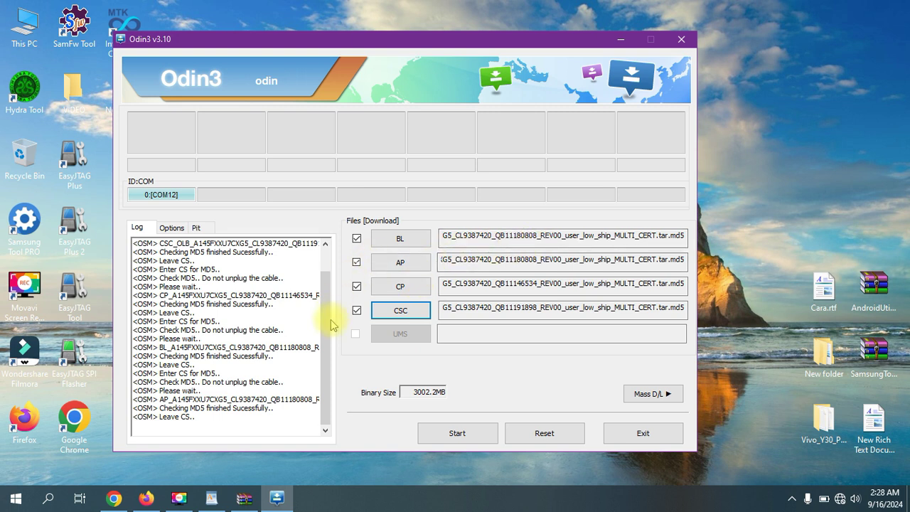
Step: Review the MD5 check log and start flashing the loaded firmware to the connected phone
scroll(325, 320, up, 2)
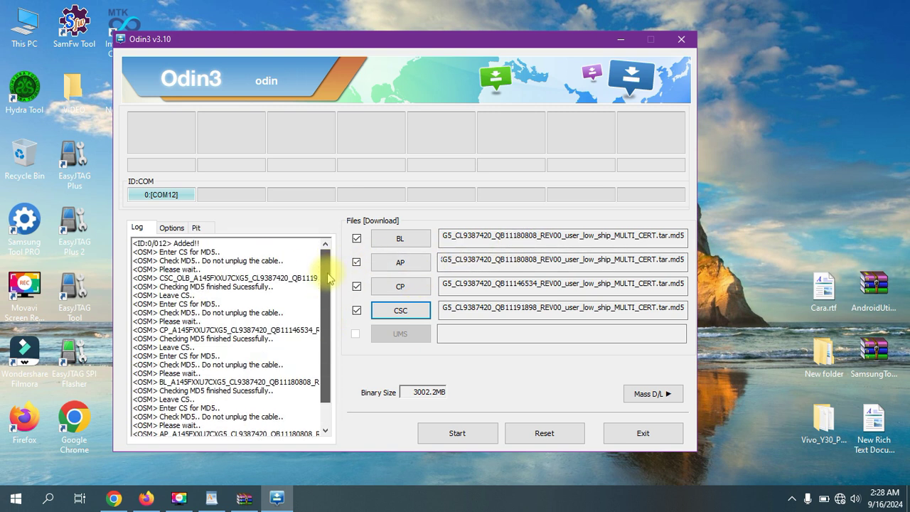
drag(328, 286, 329, 375)
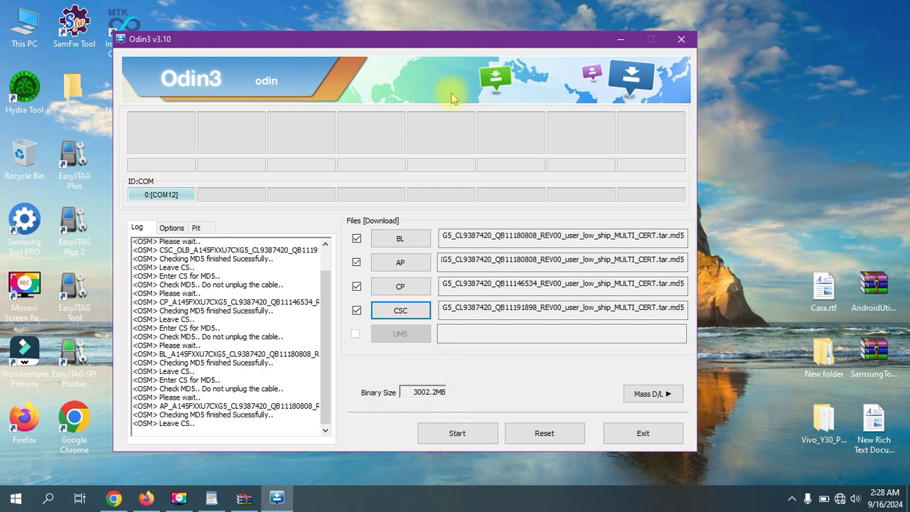
drag(454, 37, 445, 29)
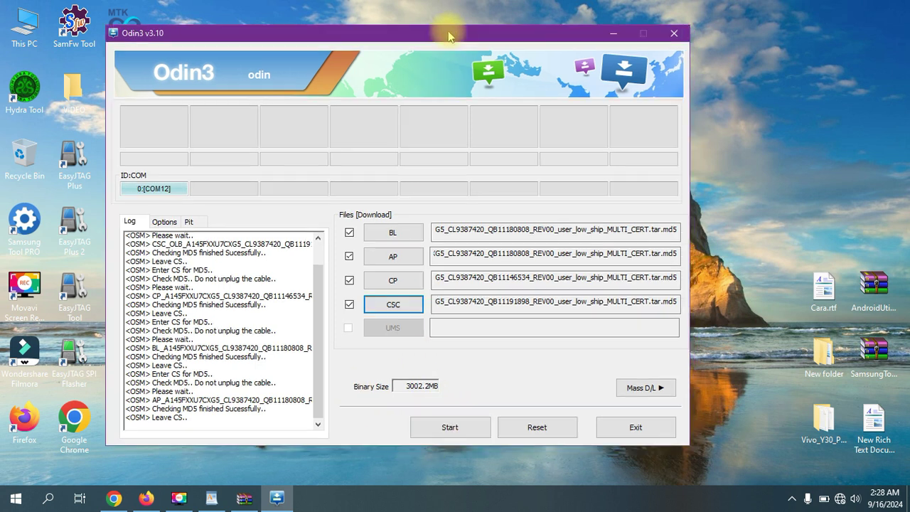
click(449, 428)
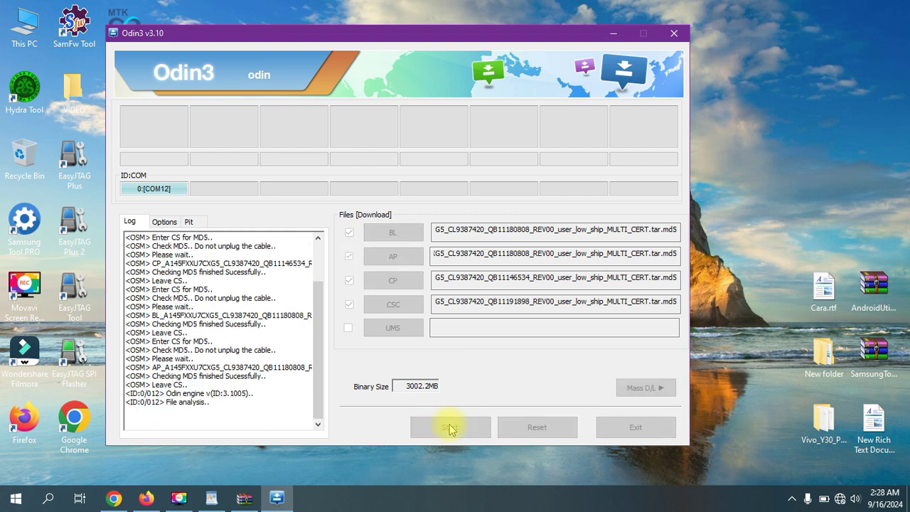